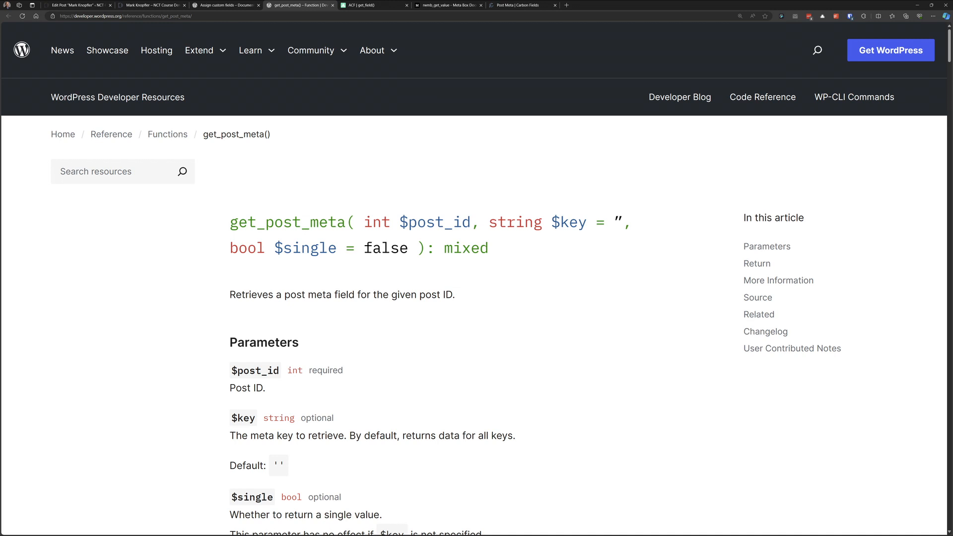
pyautogui.hotkey('ctrl', 'Tab')
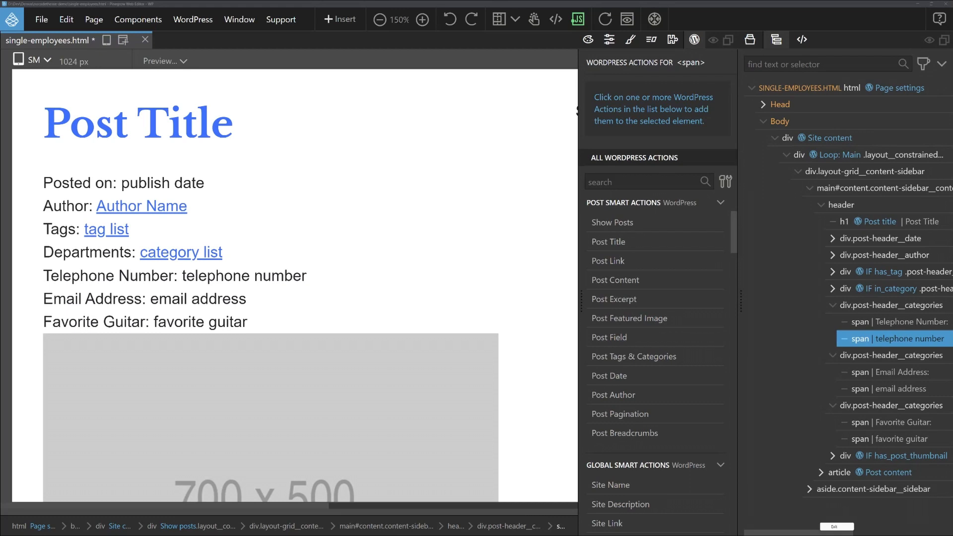
# Step: Add a Post Field action to the telephone number span with field id mb_telephone, editing the Content
pyautogui.moveTo(867, 340)
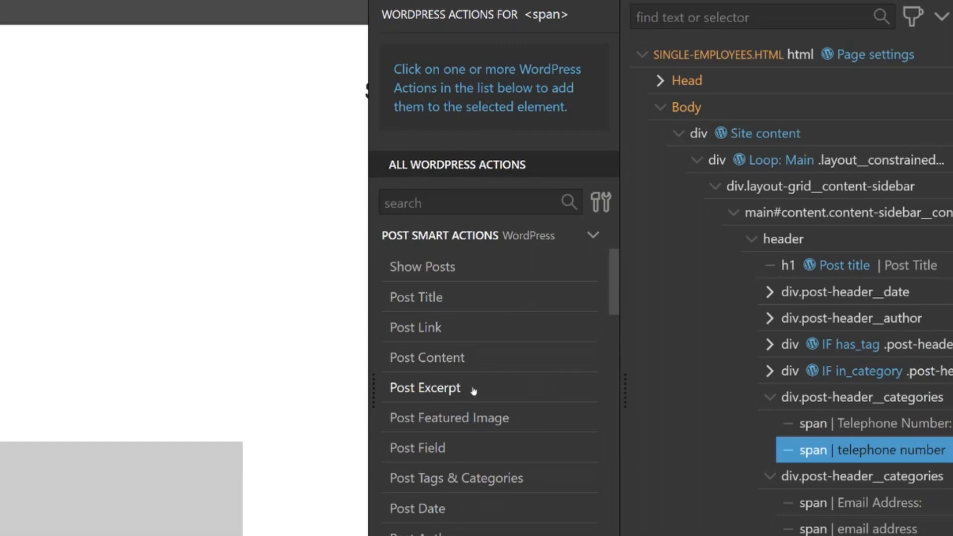
pyautogui.click(431, 449)
pyautogui.click(518, 158)
pyautogui.write('mb_telephone')
pyautogui.press('Return')
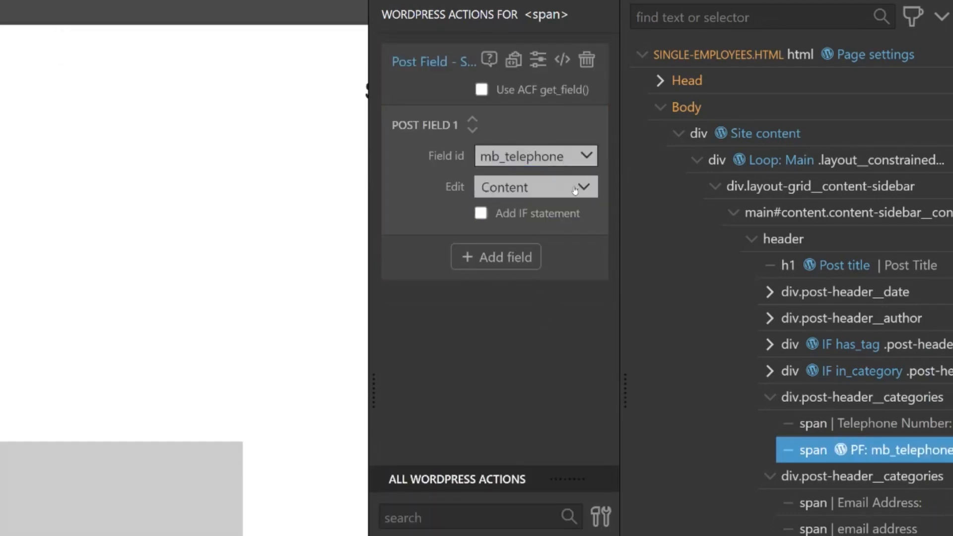
pyautogui.click(574, 186)
pyautogui.click(554, 207)
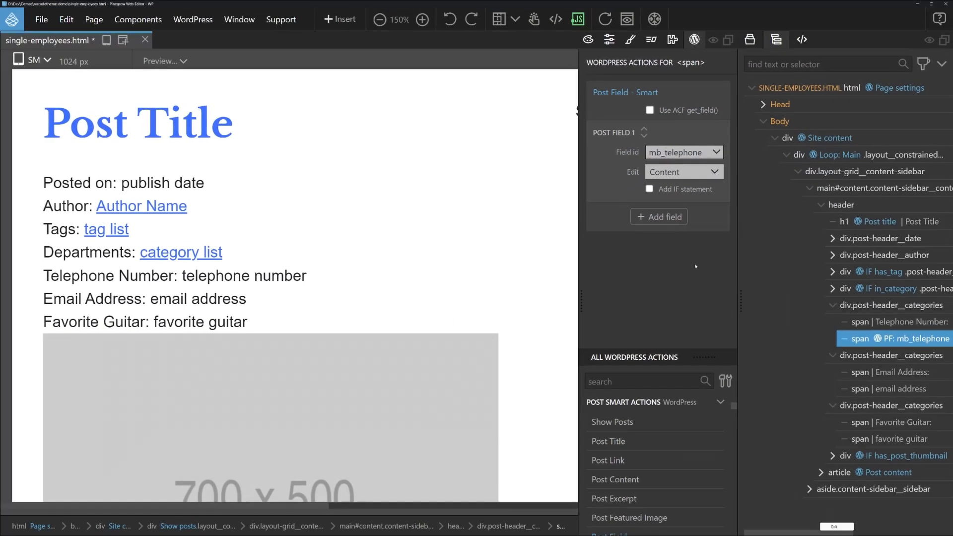
# Step: Save the template and view the PHP code generated by the telephone span's Post Field action
pyautogui.hotkey('ctrl', 's')
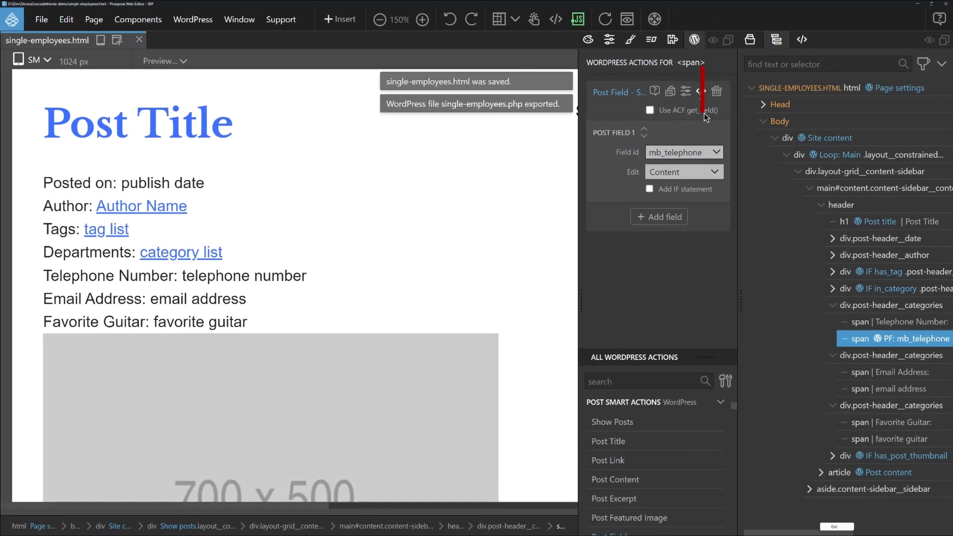
pyautogui.click(701, 91)
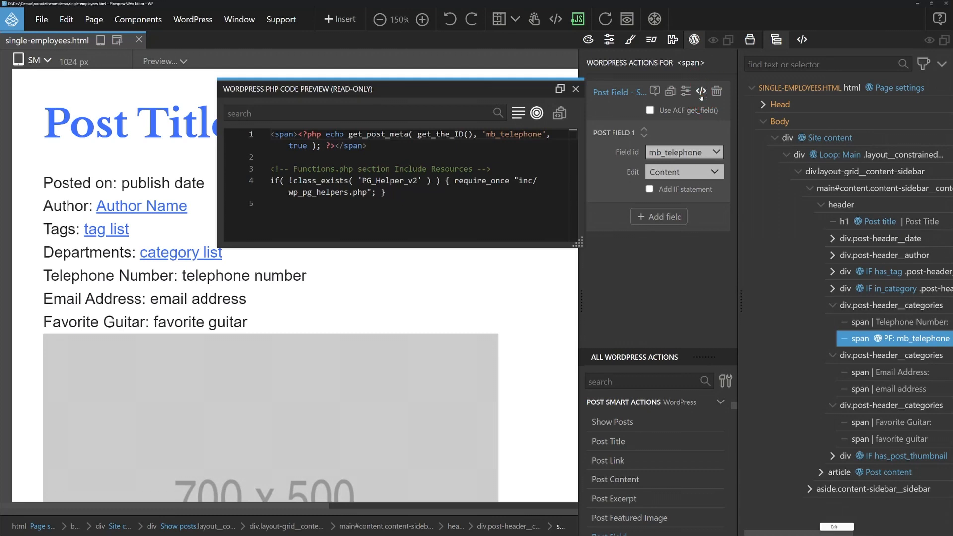
pyautogui.click(576, 90)
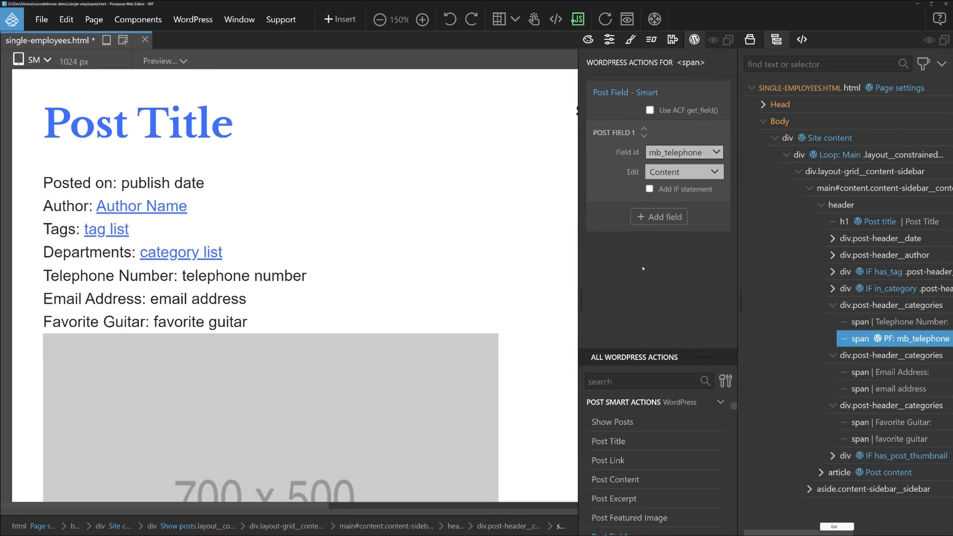
# Step: Save the template again, switch to the browser and reload the Mark Knopfler employee page to check the telephone number
pyautogui.hotkey('ctrl', 's')
pyautogui.hotkey('alt', 'Tab')
pyautogui.click(35, 17)
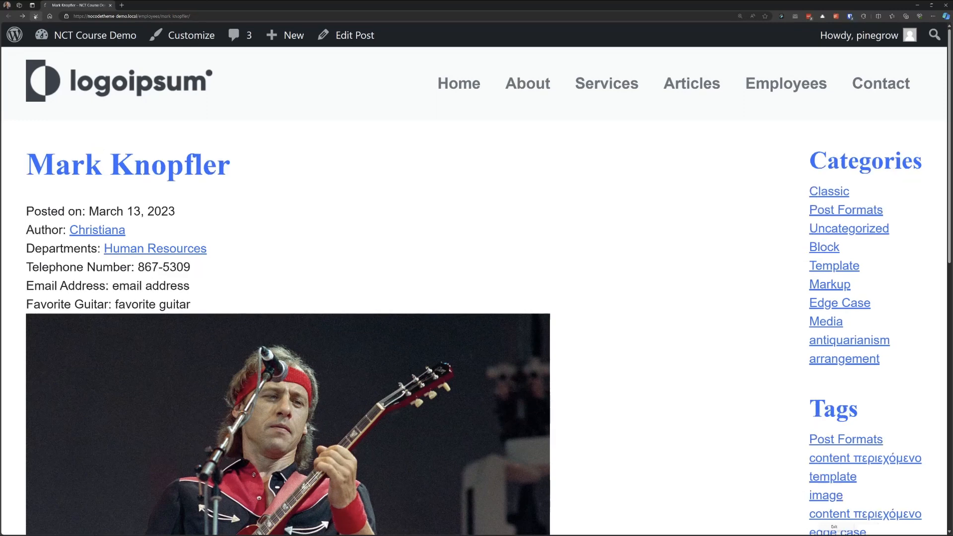
pyautogui.moveTo(128, 267); pyautogui.dragTo(209, 267)
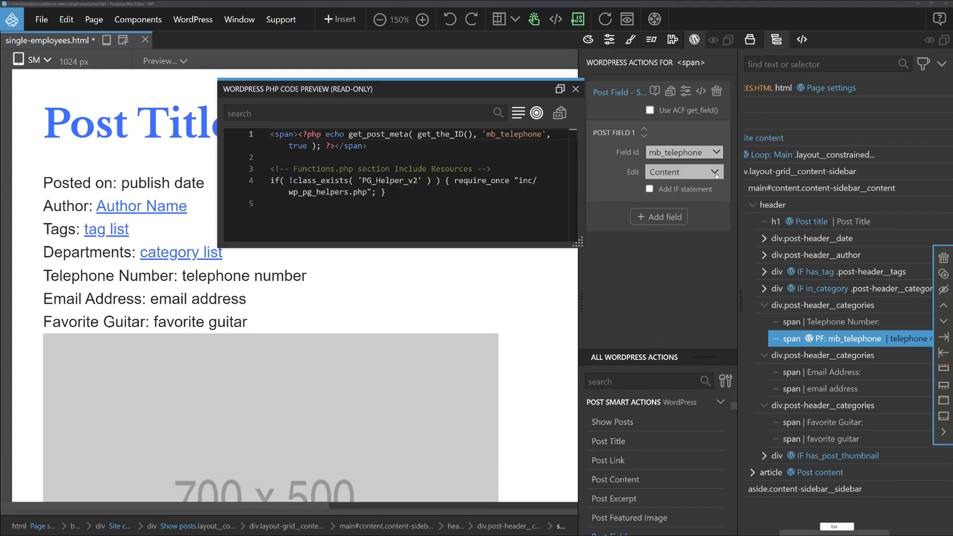
# Step: Try Element, Image and Style as what the mb_telephone field edits, comparing the PHP code preview
pyautogui.click(715, 169)
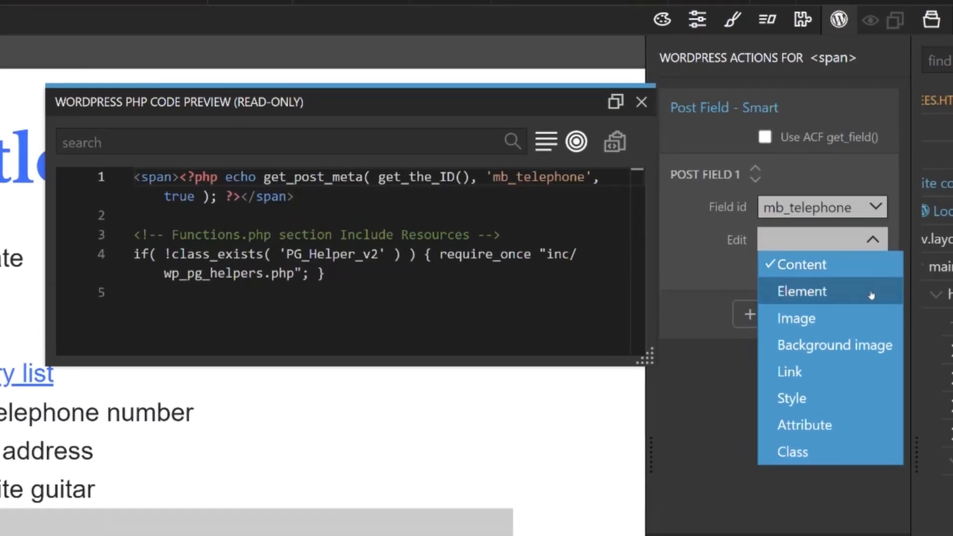
pyautogui.click(871, 295)
pyautogui.click(873, 241)
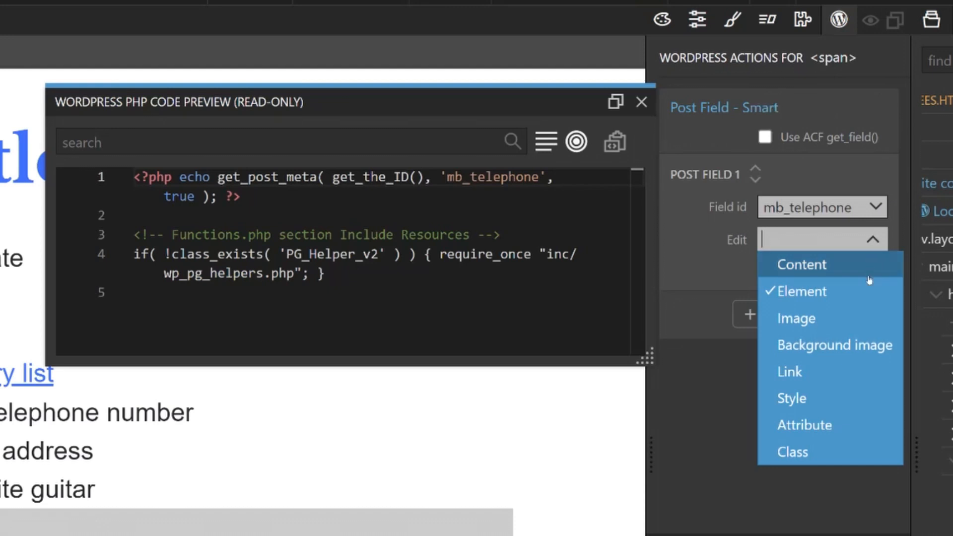
pyautogui.click(868, 320)
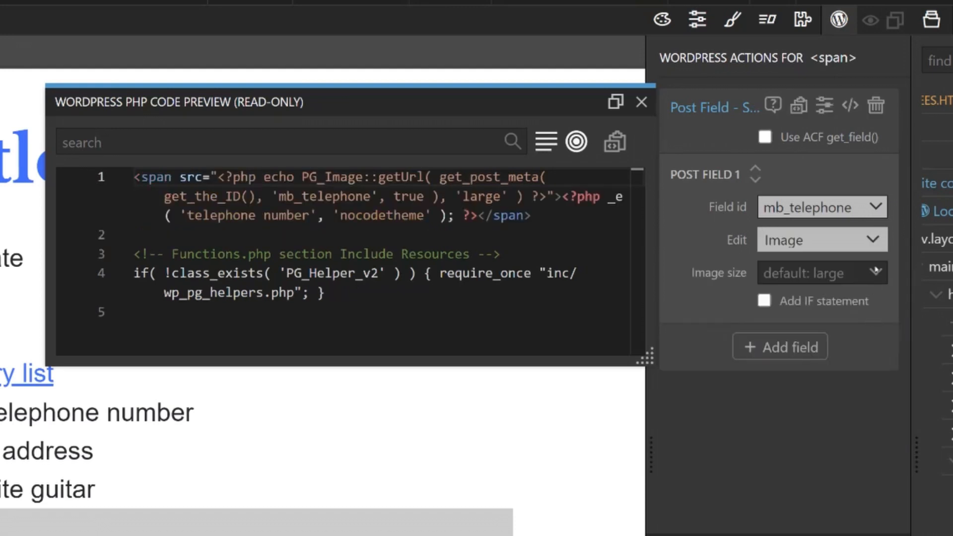
pyautogui.click(875, 242)
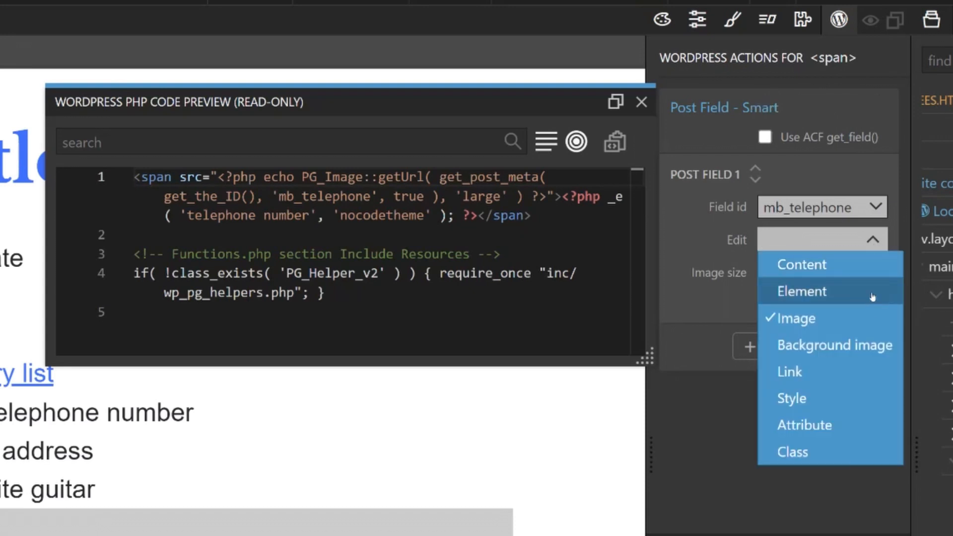
pyautogui.click(874, 397)
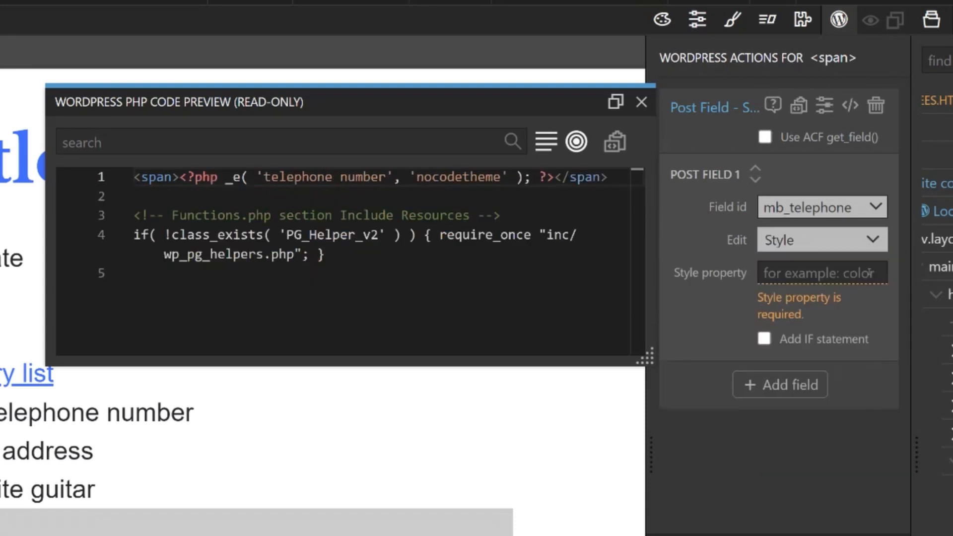
# Step: Try Attribute, Link and Class as what the mb_telephone field edits, comparing the generated code
pyautogui.click(867, 242)
pyautogui.click(859, 424)
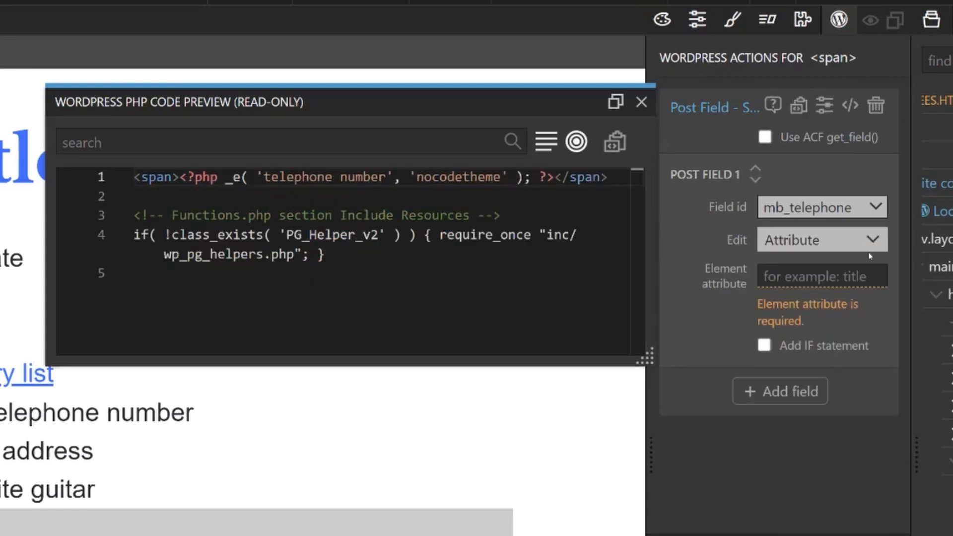
pyautogui.click(868, 242)
pyautogui.click(859, 376)
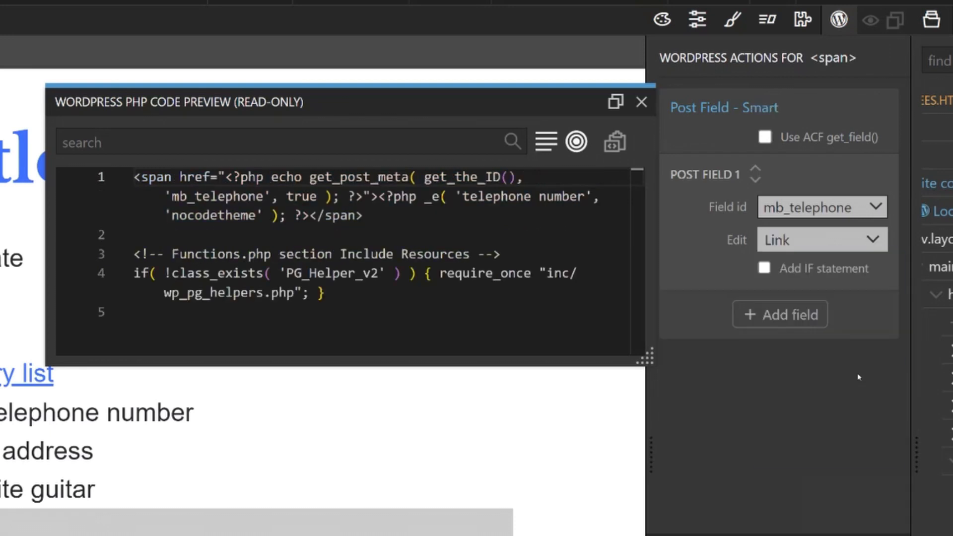
pyautogui.click(876, 242)
pyautogui.click(848, 457)
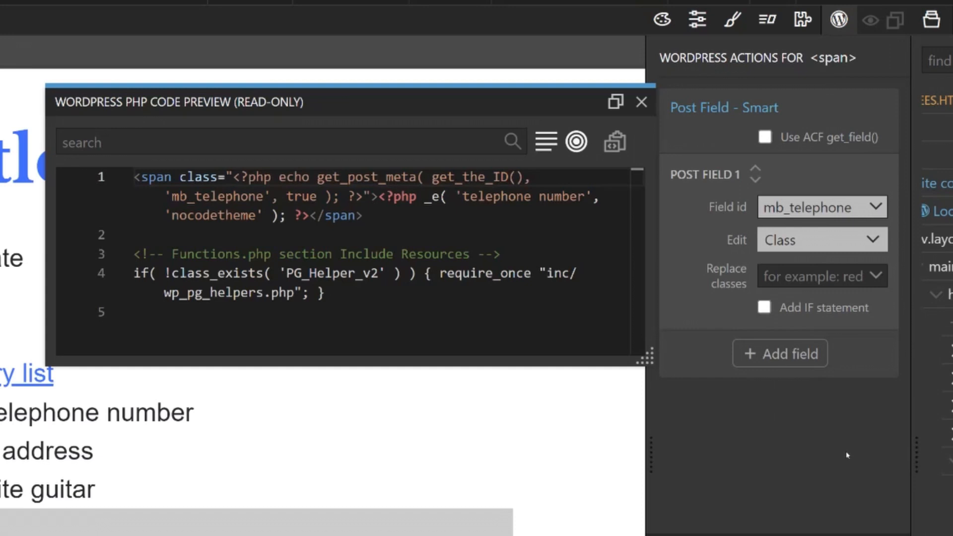
# Step: Turn the mb_telephone field's IF statement on and off again, and set the field back to editing Content
pyautogui.click(763, 309)
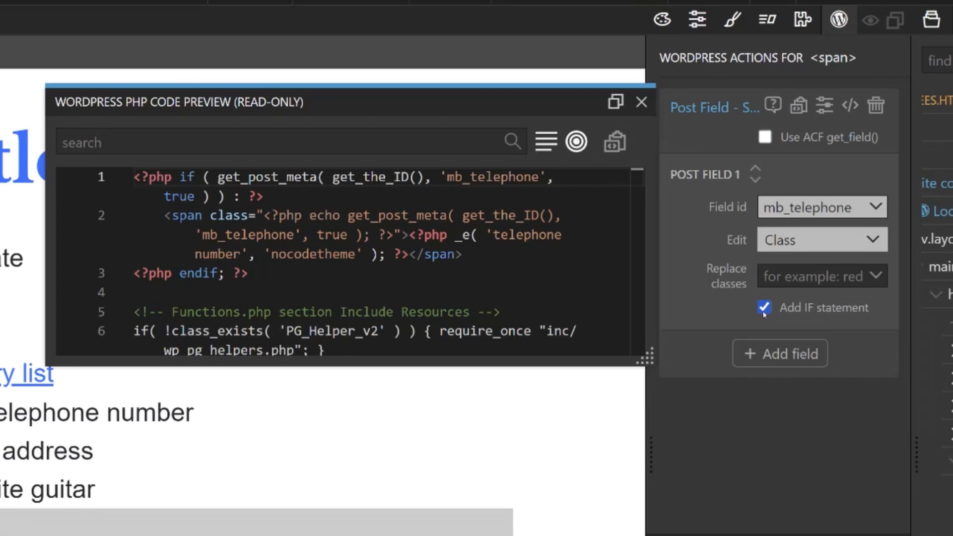
pyautogui.click(765, 308)
pyautogui.click(802, 241)
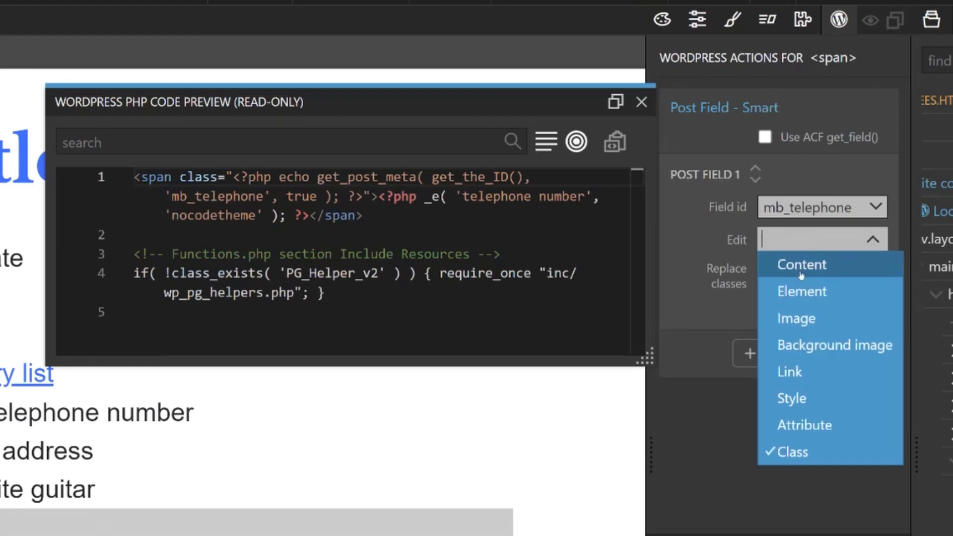
pyautogui.click(801, 275)
# Step: Add a Post Field action to the email address span with field id email_address, using ACF get_field(), and preview its PHP code
pyautogui.click(881, 395)
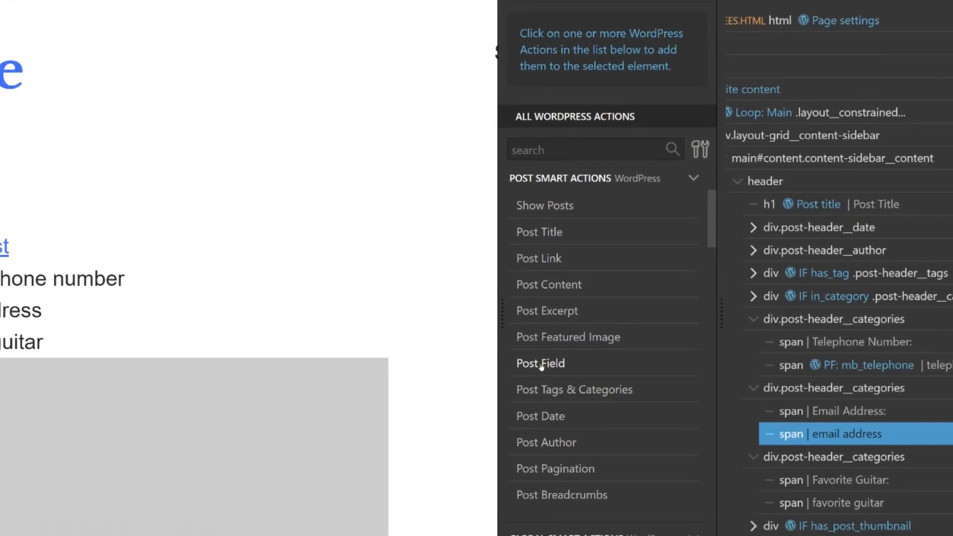
pyautogui.click(541, 364)
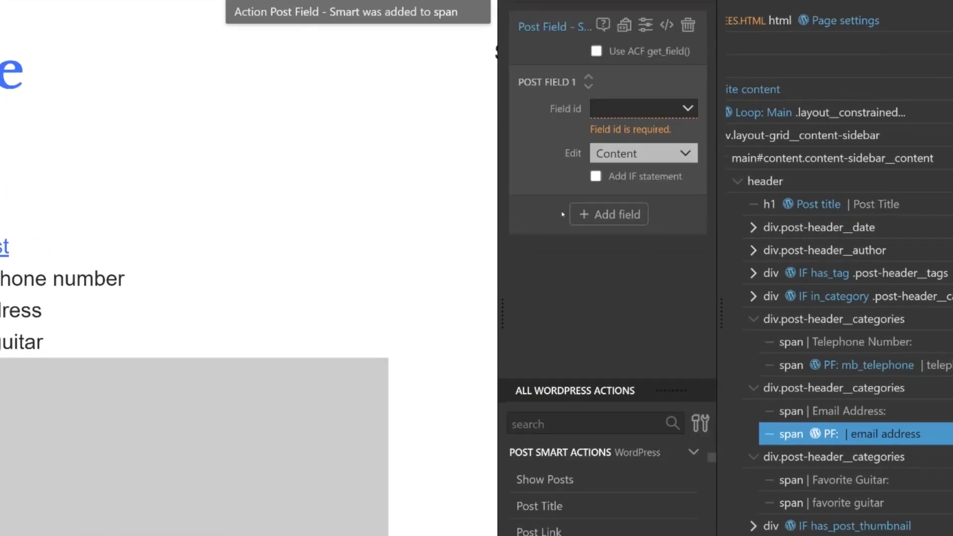
pyautogui.click(625, 109)
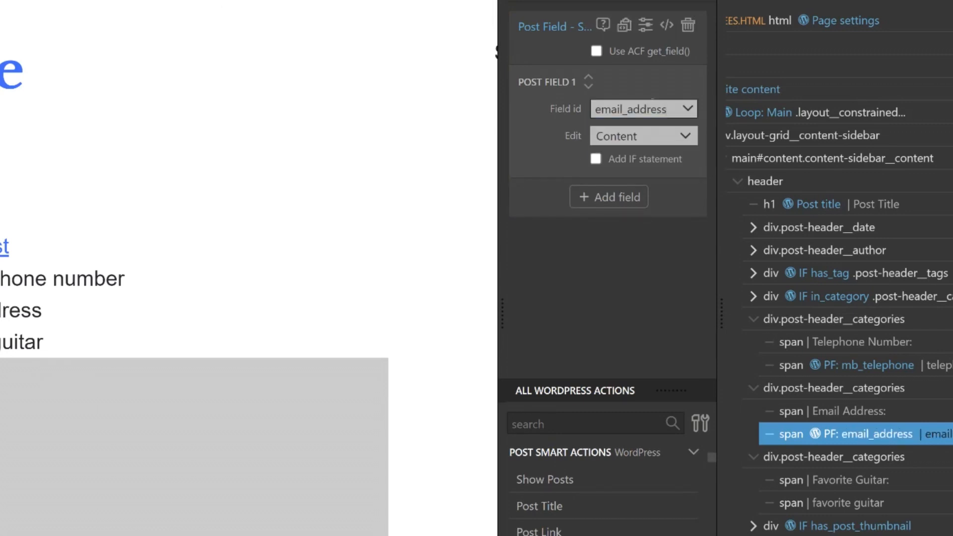
pyautogui.click(667, 25)
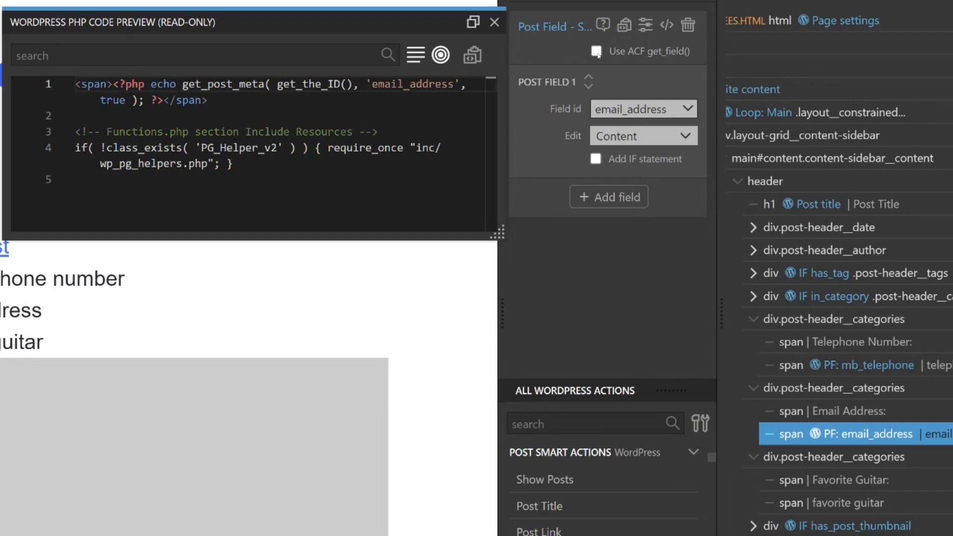
pyautogui.click(596, 52)
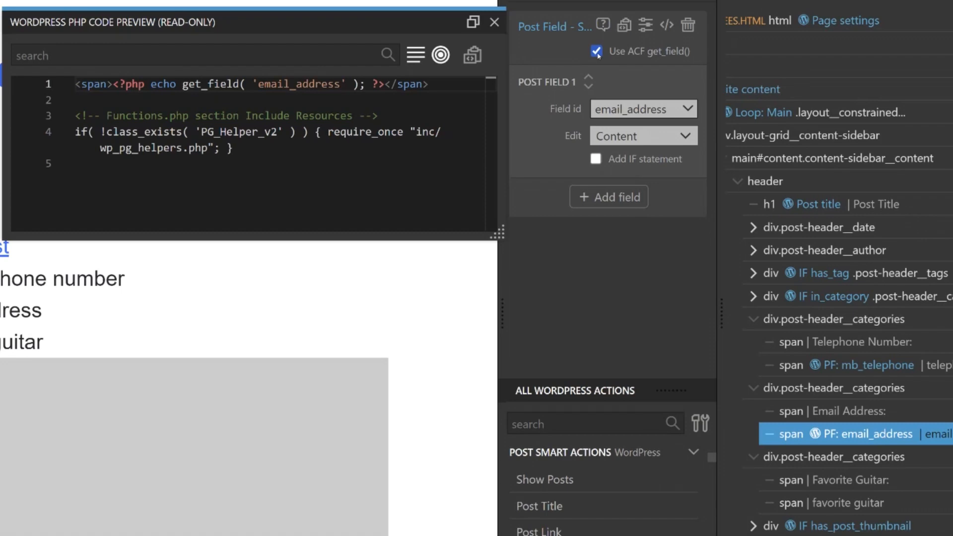
# Step: Save the template and reload the employee page in the browser to check the email address field
pyautogui.hotkey('ctrl', 's')
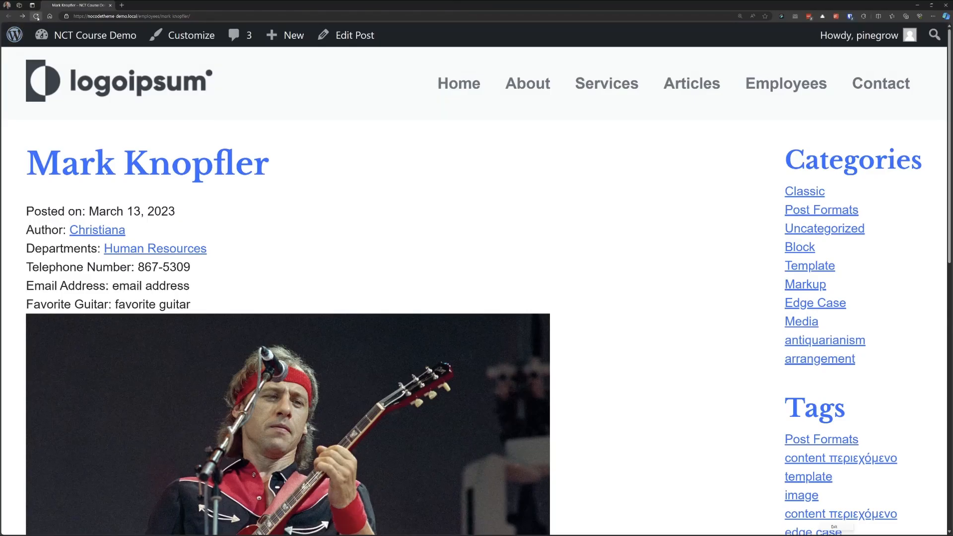
pyautogui.click(37, 16)
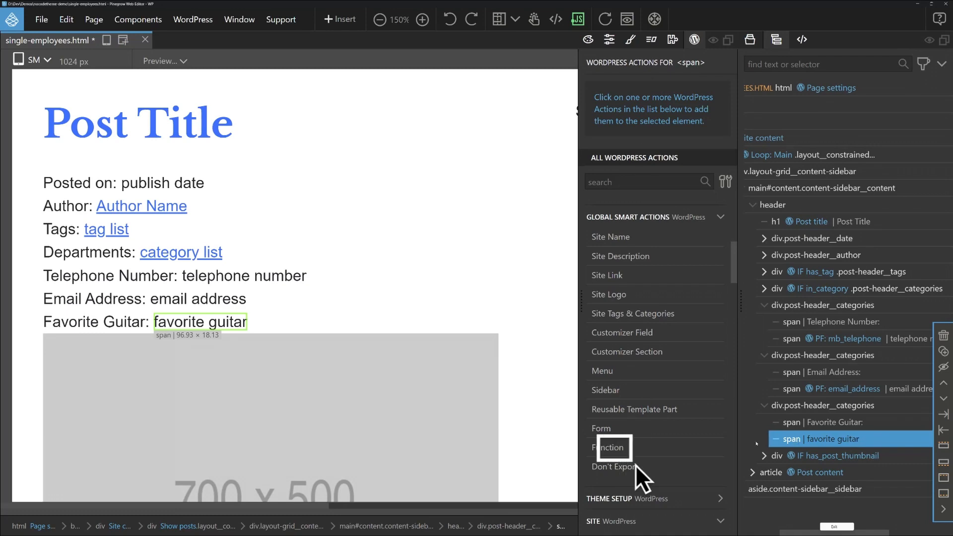
# Step: Add a Function action to the favorite guitar span with custom code echo carbon_get_the_post_meta( 'crb_sel_favorite_guitar' ); set as Content
pyautogui.click(644, 452)
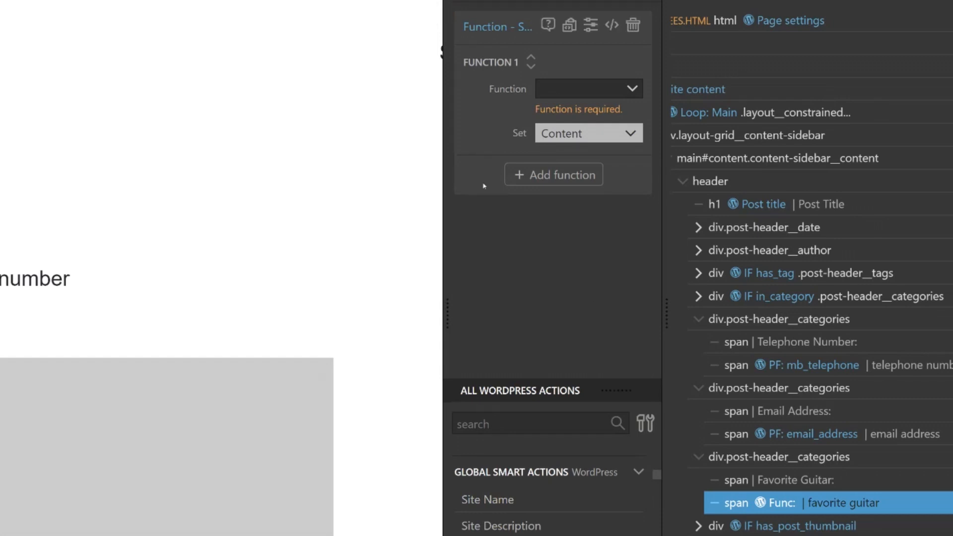
pyautogui.click(609, 92)
pyautogui.click(601, 177)
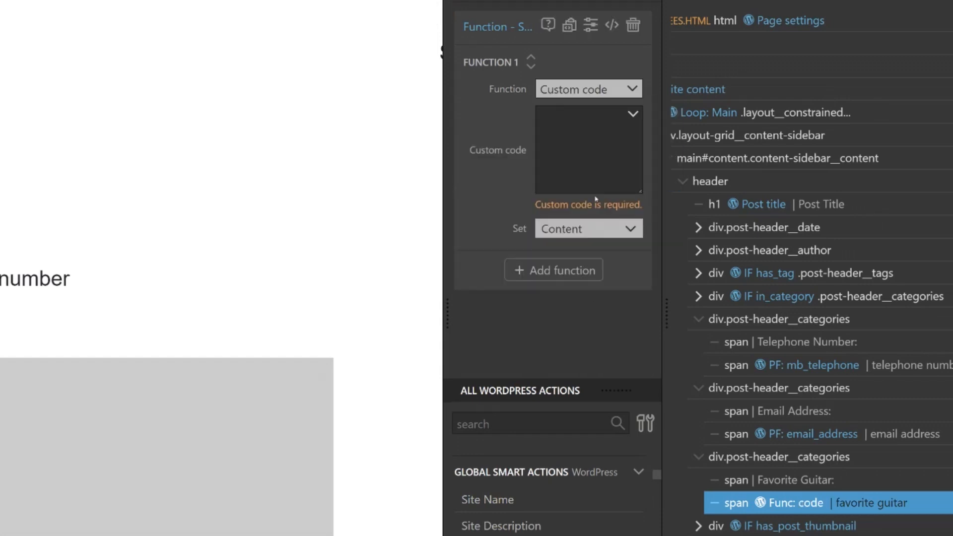
pyautogui.click(579, 149)
pyautogui.write("echo carbon_get_the_post_meta( 'crb_sel_favorite_guitar' );")
pyautogui.click(560, 340)
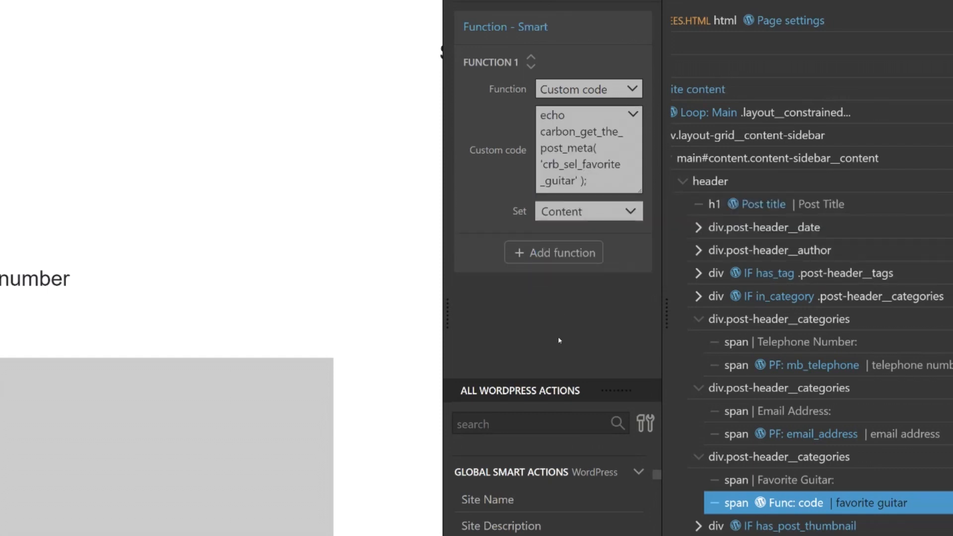
# Step: Save the template and reload the employee page in the browser to check the favorite guitar field
pyautogui.hotkey('ctrl', 's')
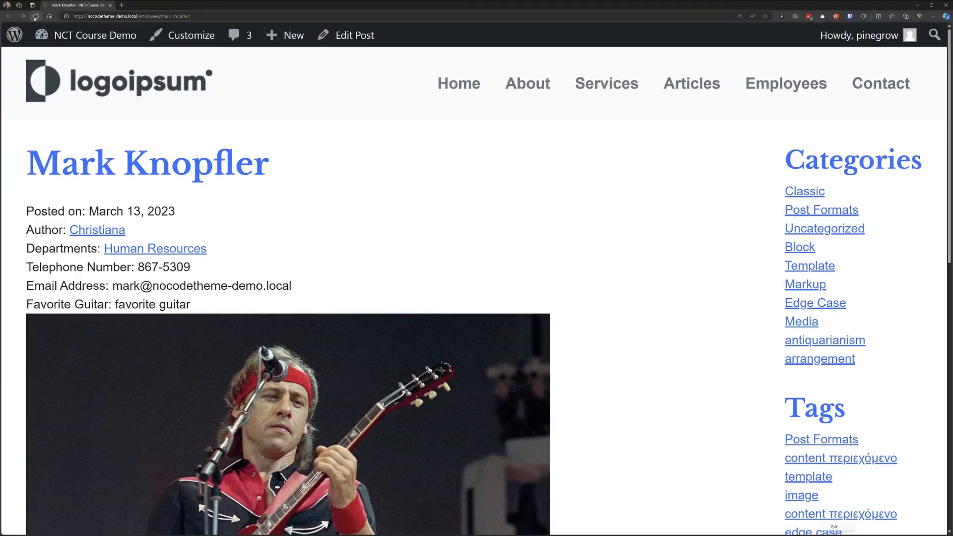
pyautogui.click(35, 16)
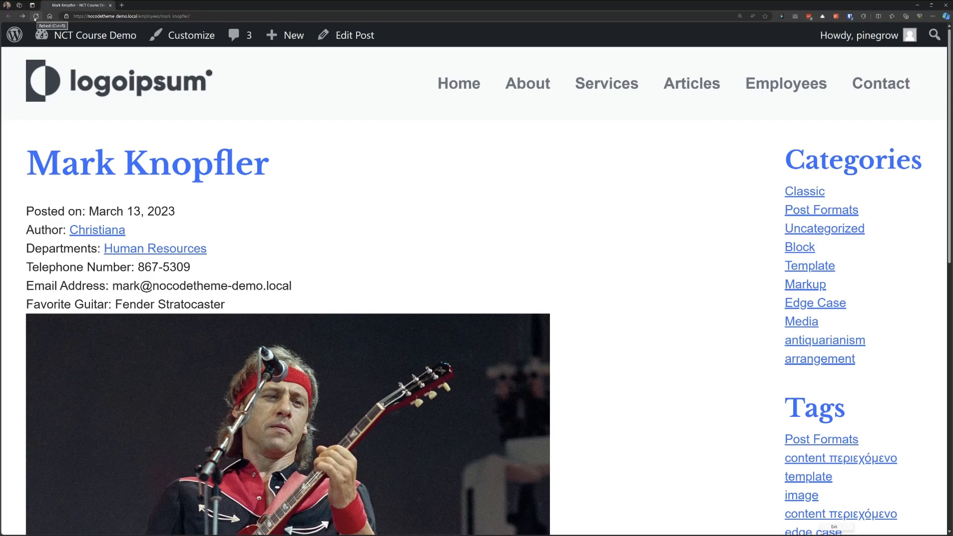
# Step: Return to Pinegrow and preview the template with the Mark Knopfler employee post, searching for "knop"
pyautogui.hotkey('alt', 'Tab')
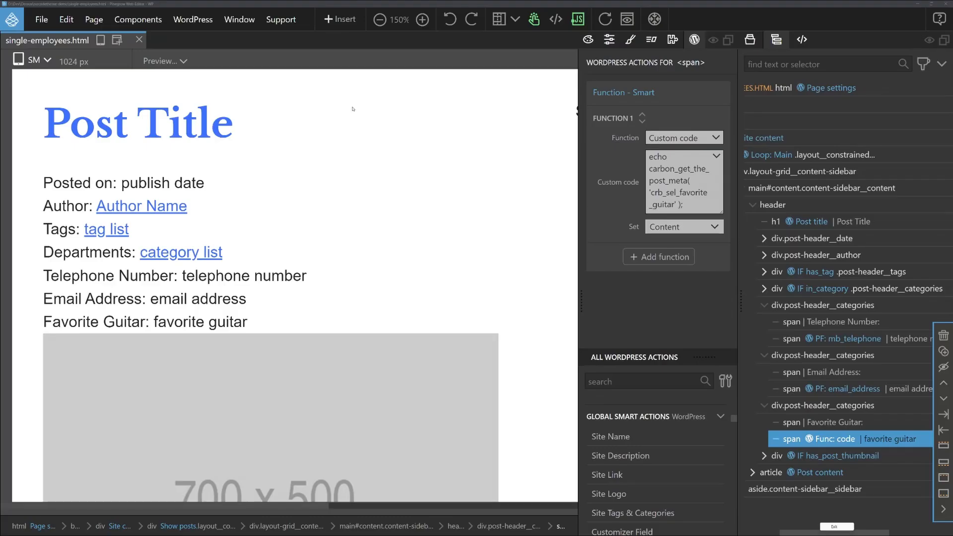
pyautogui.click(164, 60)
pyautogui.write('knop')
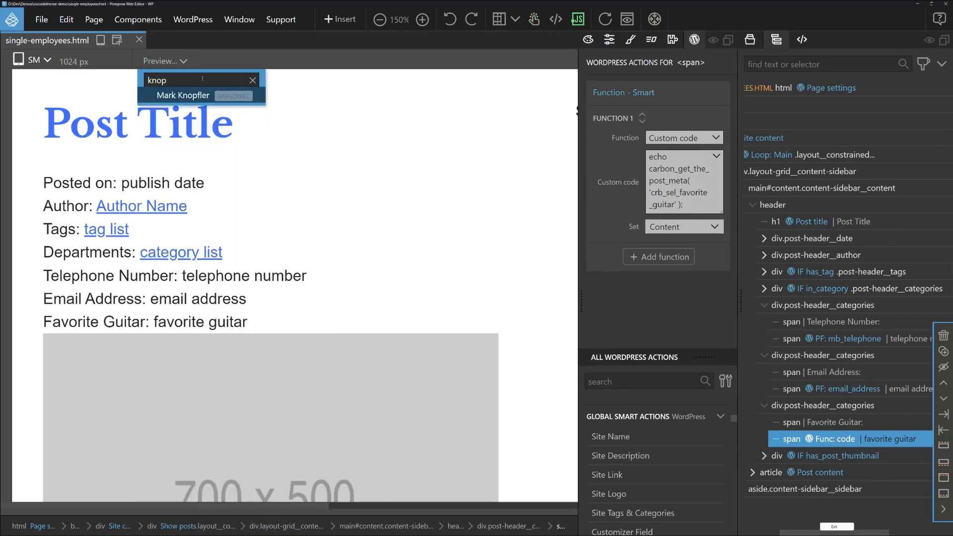
pyautogui.click(199, 96)
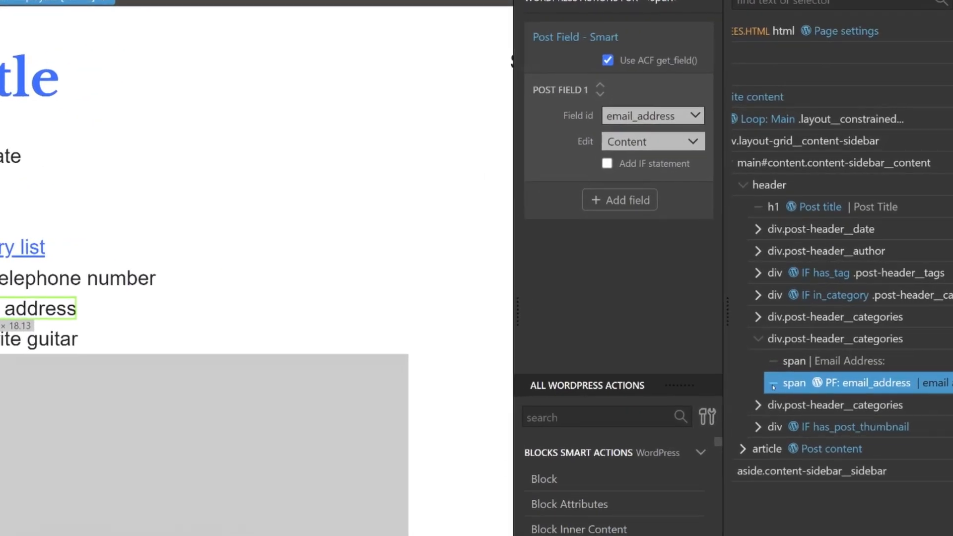
# Step: Transform the email address span in the post header into an a element
pyautogui.rightClick(772, 387)
pyautogui.moveTo(800, 429)
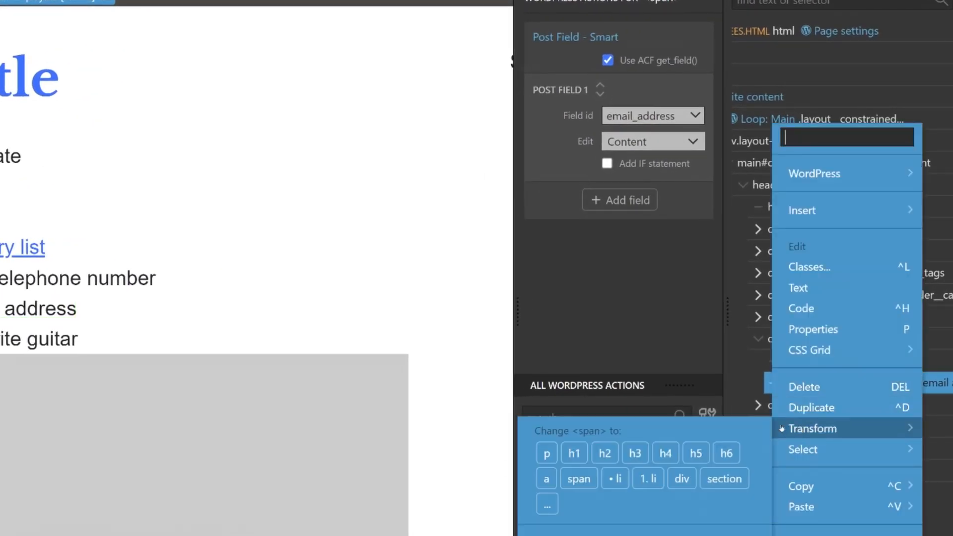
pyautogui.click(546, 480)
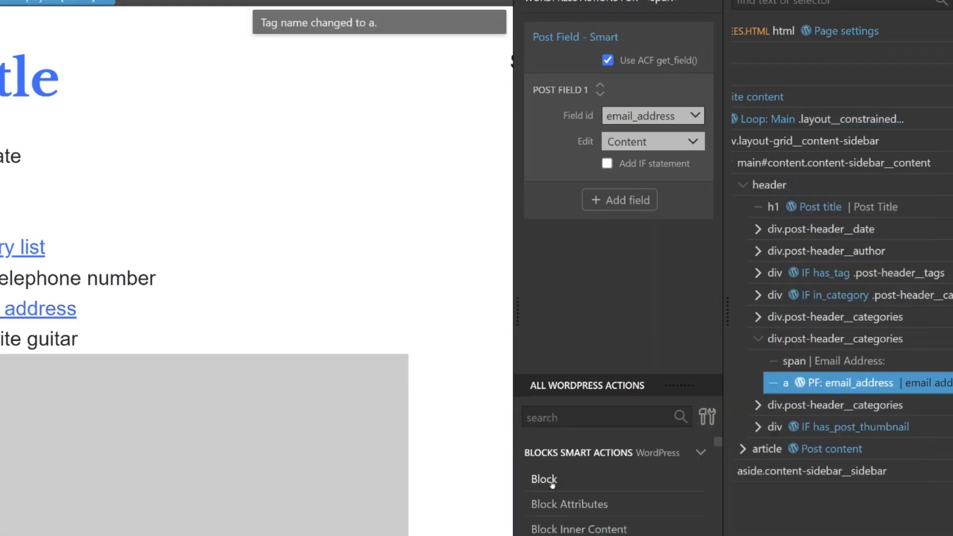
# Step: Add a second post field to the email link's Post Field smart action, with field id email_address and Edit set to Link
pyautogui.click(635, 200)
pyautogui.click(645, 224)
pyautogui.doubleClick(668, 117)
pyautogui.hotkey('ctrl', 'c')
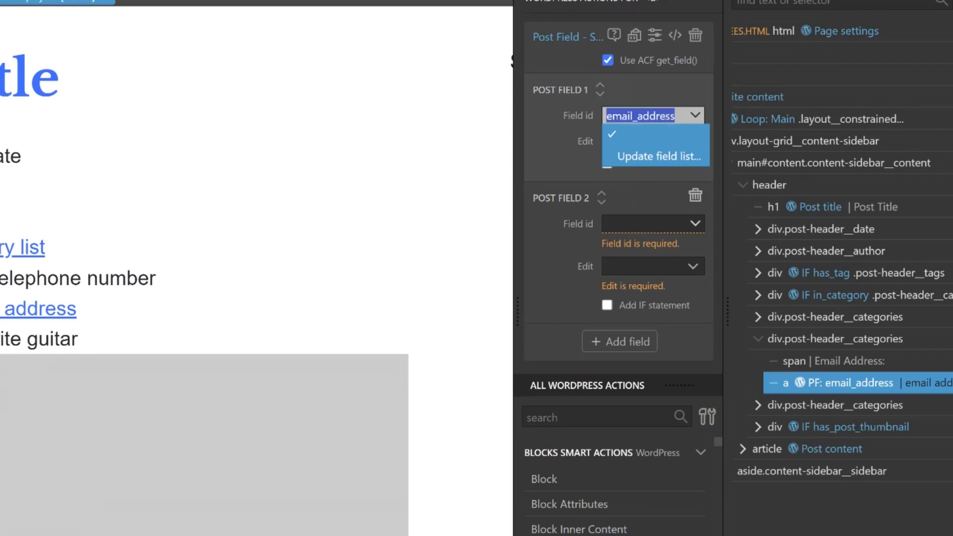
pyautogui.click(566, 277)
pyautogui.click(630, 225)
pyautogui.hotkey('ctrl', 'v')
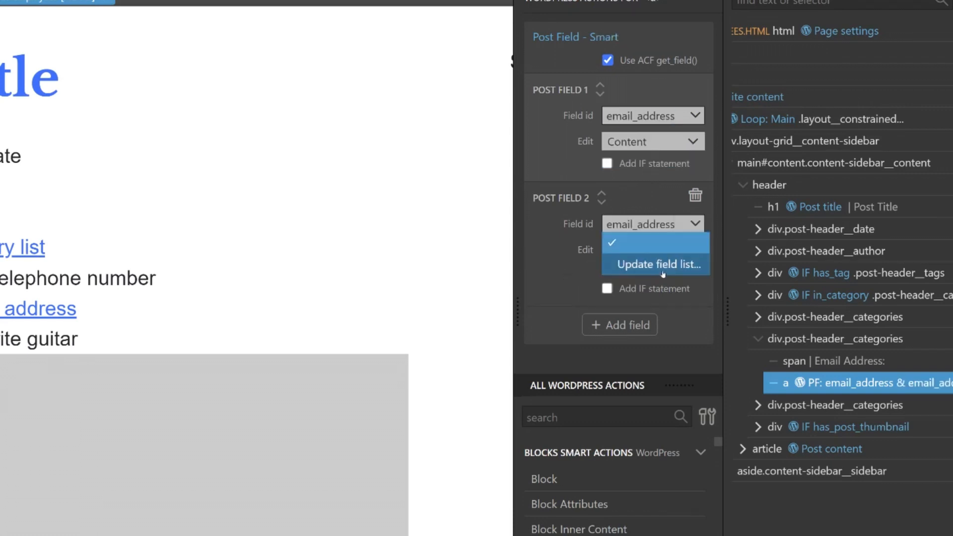
pyautogui.click(566, 284)
pyautogui.click(685, 254)
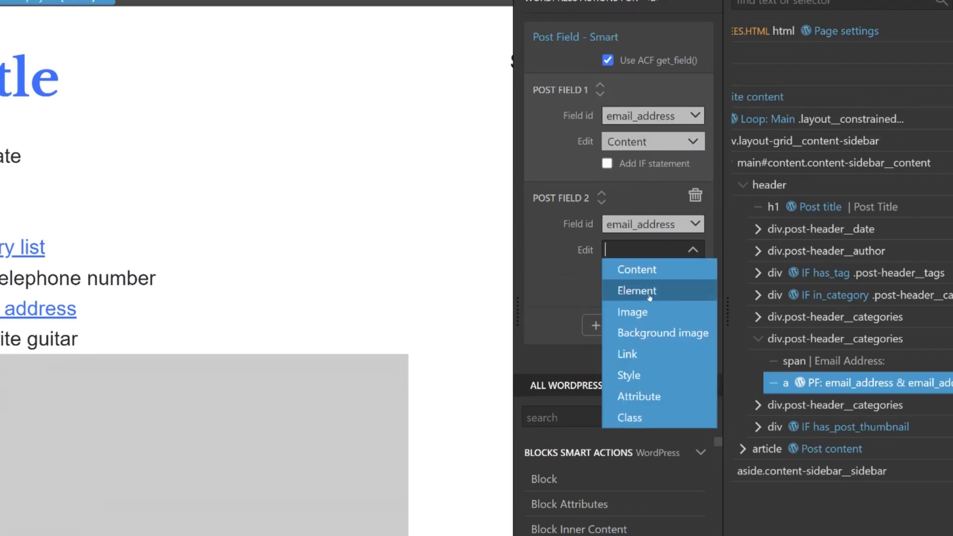
pyautogui.click(637, 351)
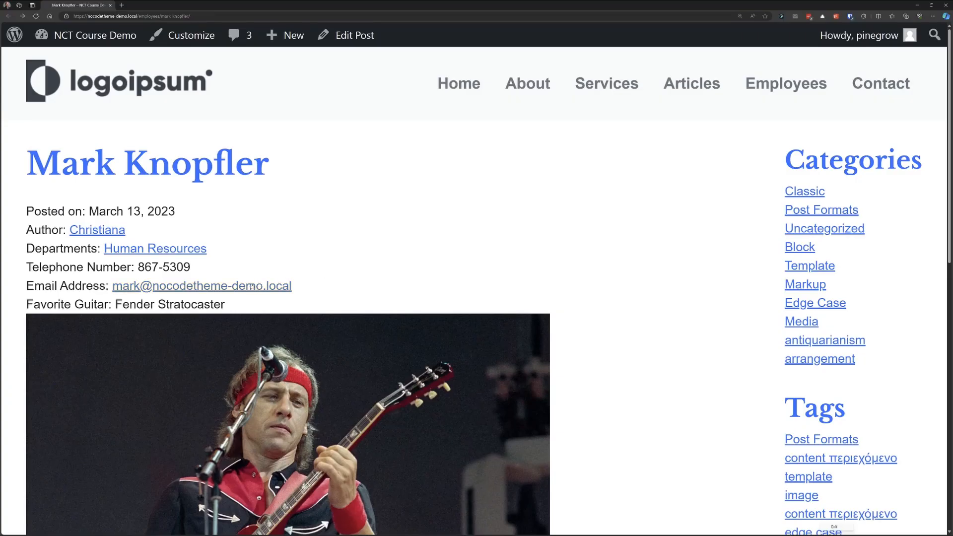
# Step: Inspect the email address link on the employee page in the browser
pyautogui.rightClick(251, 285)
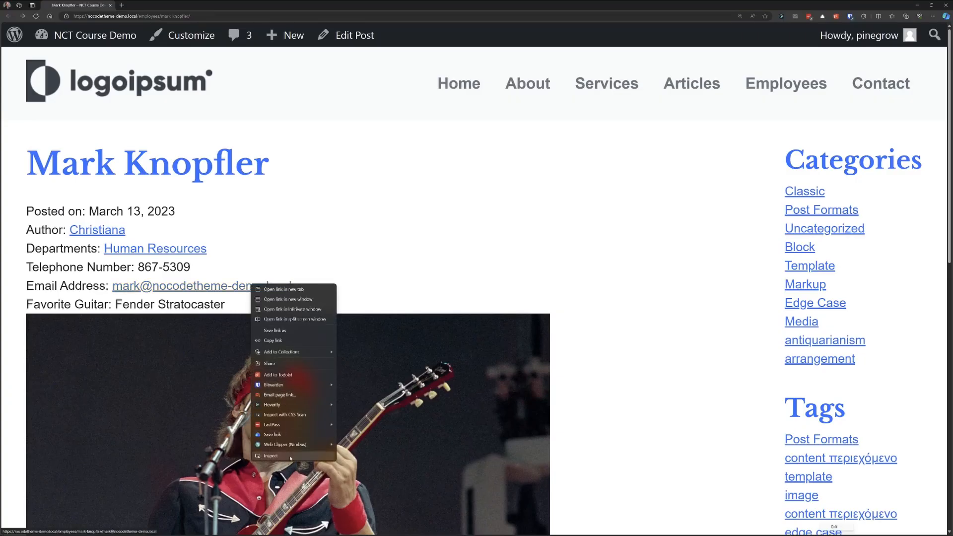
pyautogui.click(270, 455)
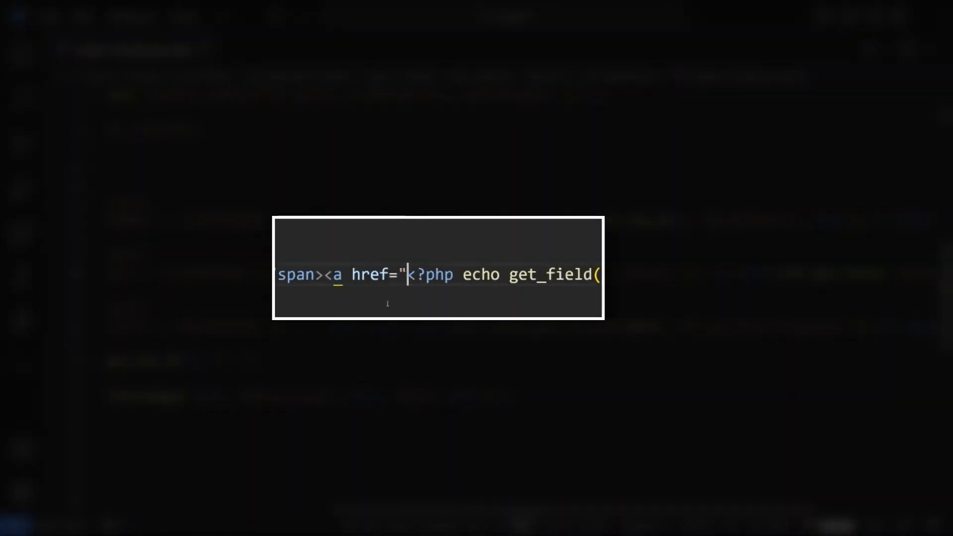
# Step: In the code editor, insert mailto: before the PHP echo in the email link's href
pyautogui.write('mailto:')
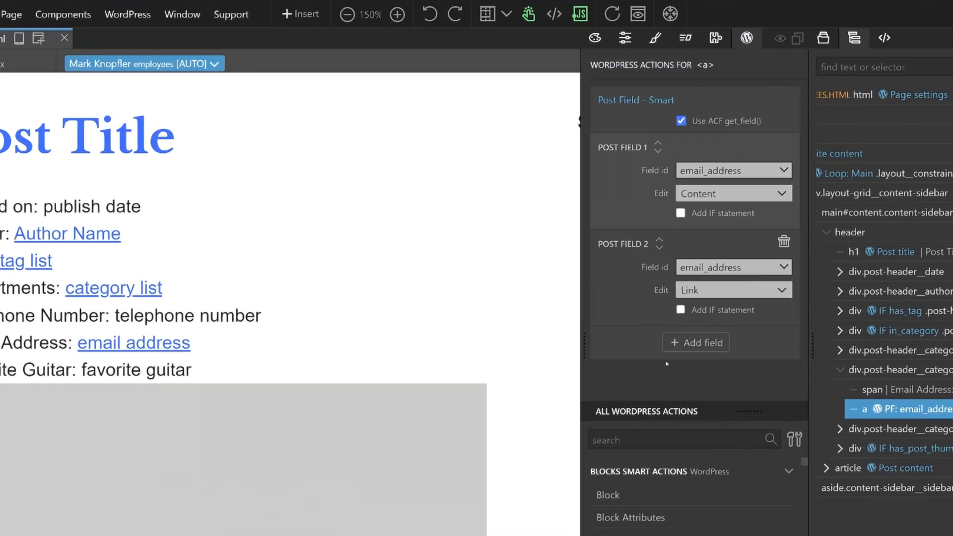
# Step: In Pinegrow, convert the email link's smart action into regular actions and set the href action's Append to attribute to Yes - without space
pyautogui.moveTo(720, 94)
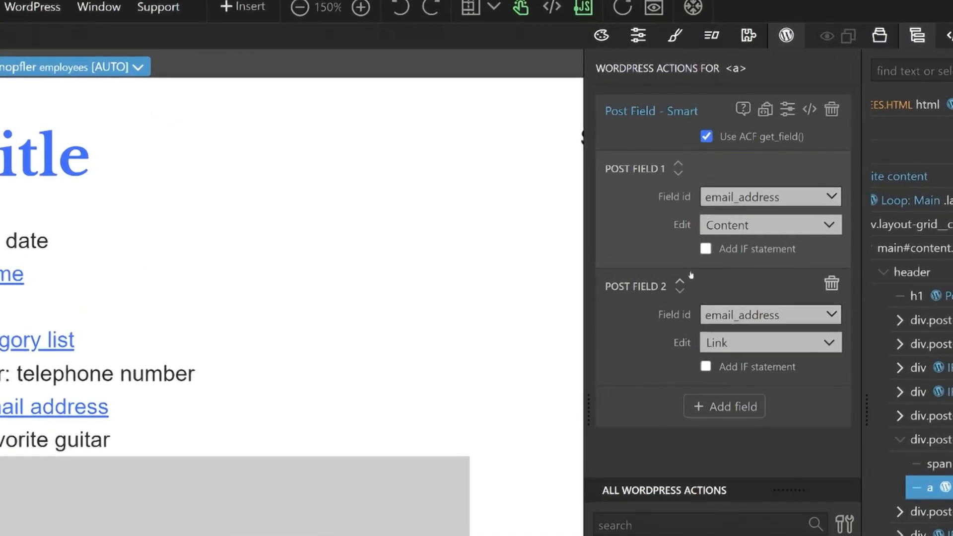
pyautogui.click(788, 113)
pyautogui.click(819, 185)
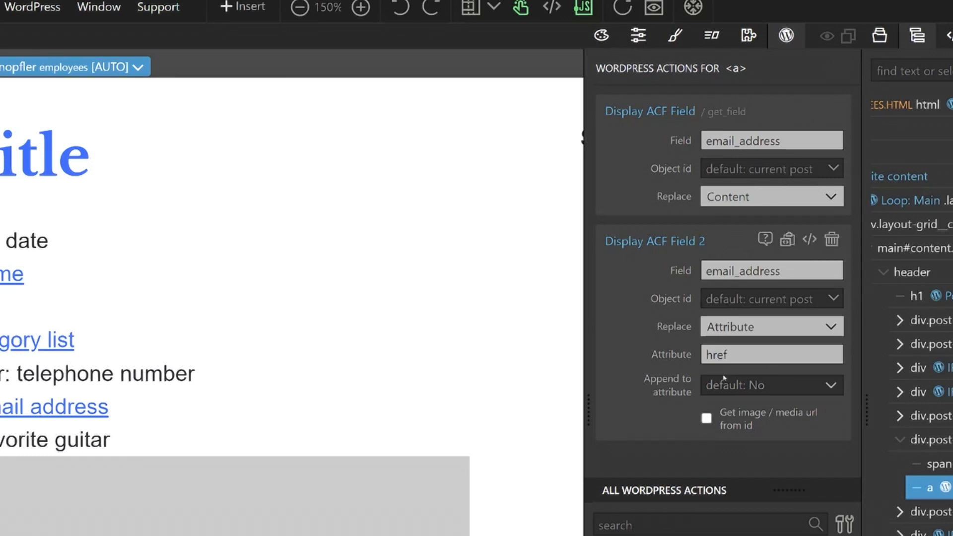
pyautogui.click(785, 388)
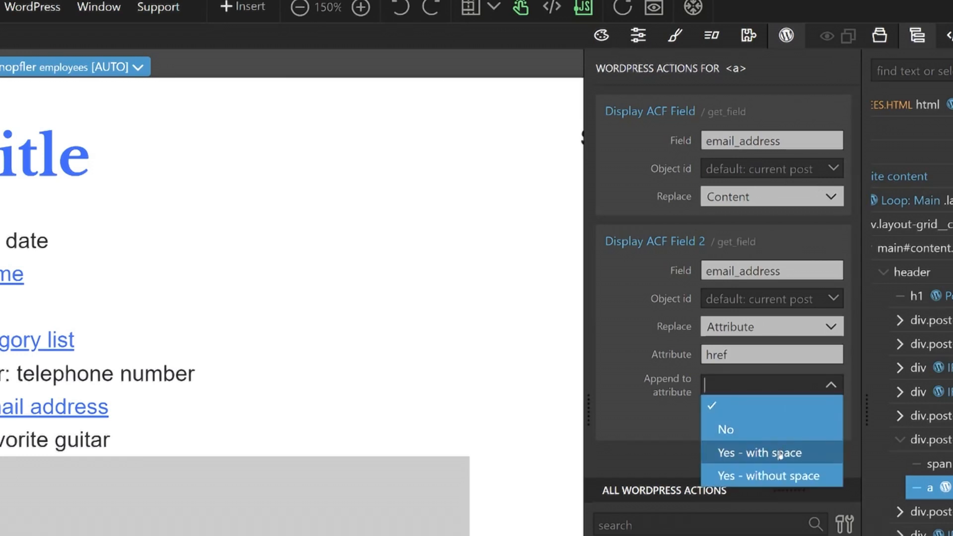
pyautogui.click(780, 475)
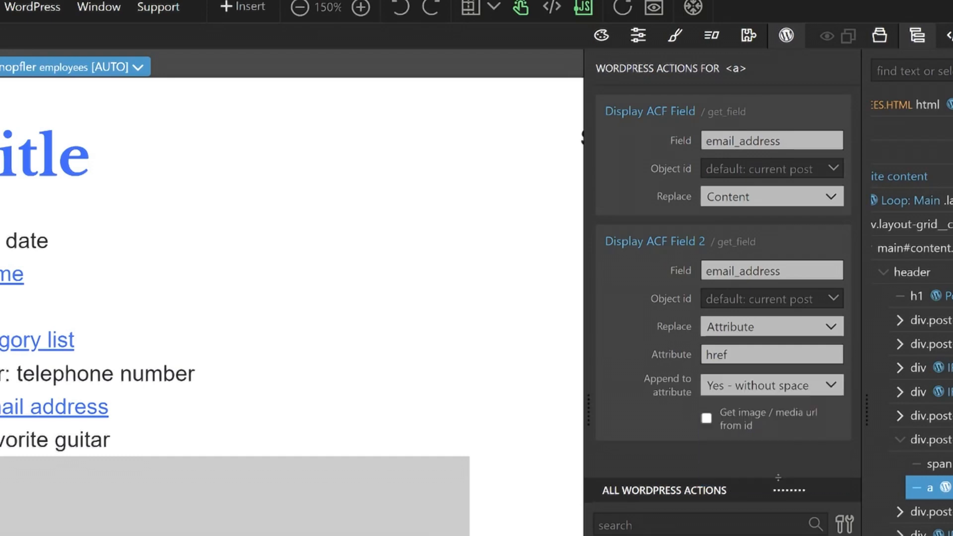
# Step: Set the Href property of the email address link to mailto:
pyautogui.click(639, 38)
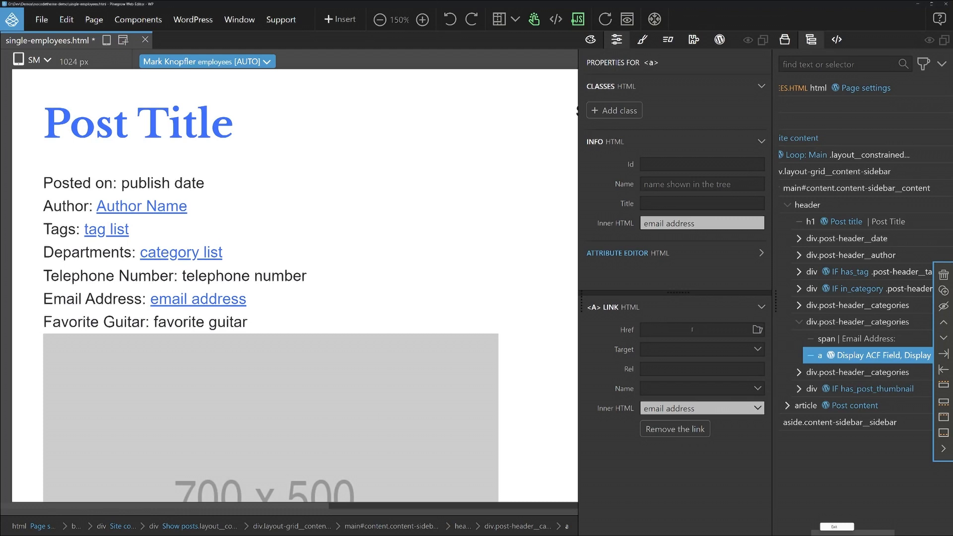
pyautogui.click(692, 330)
pyautogui.write('mailto:')
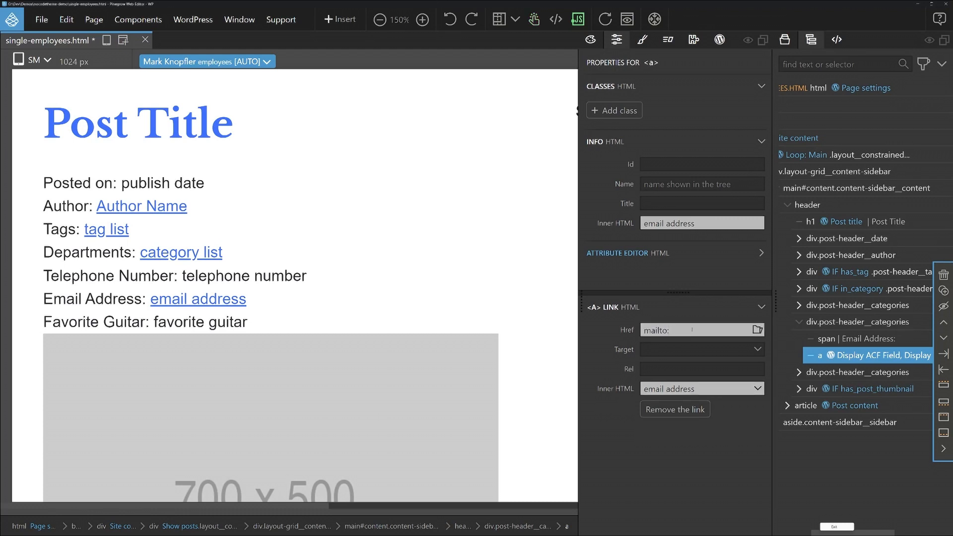
pyautogui.hotkey('ctrl', 's')
# Step: Preview the second ACF field action's PHP code, comparing Append to attribute at its default with Yes - without space
pyautogui.click(719, 40)
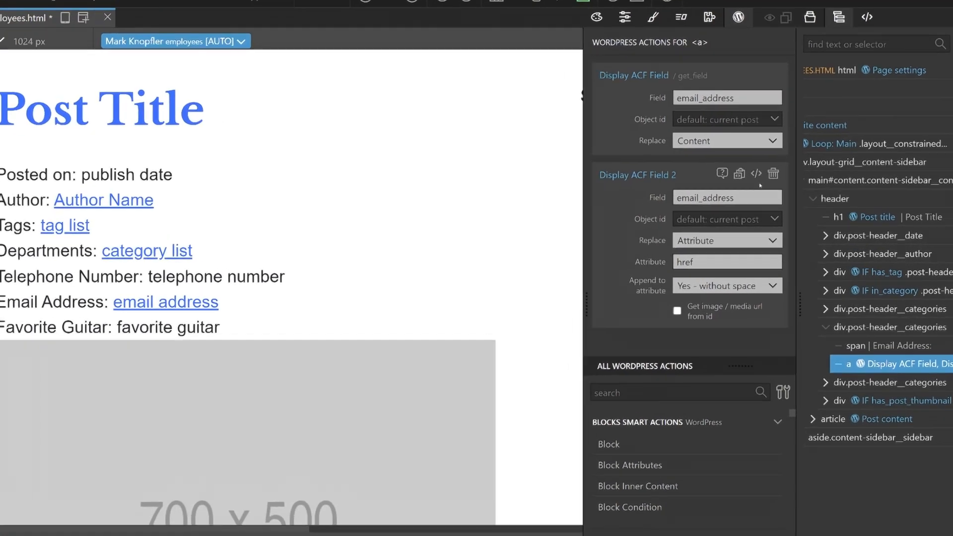
pyautogui.click(738, 181)
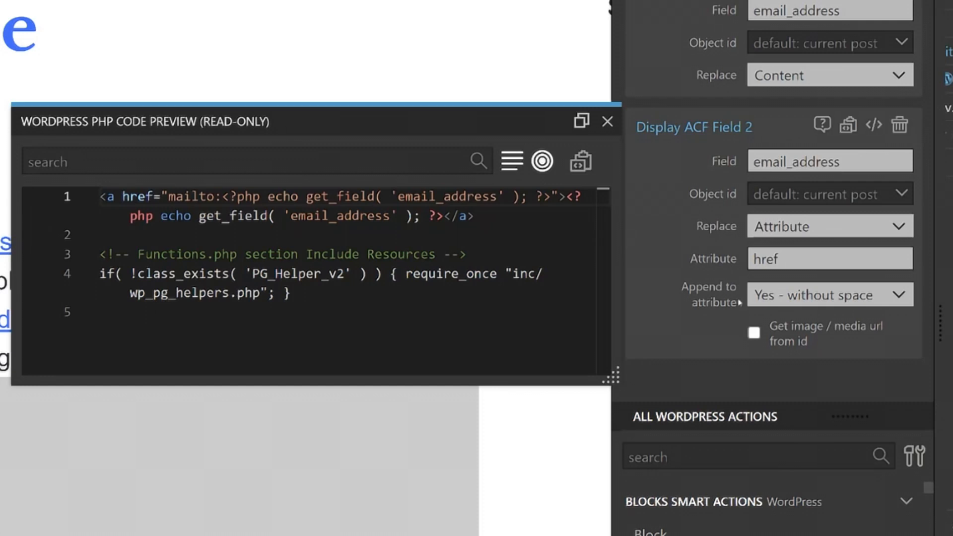
pyautogui.click(789, 305)
pyautogui.click(791, 322)
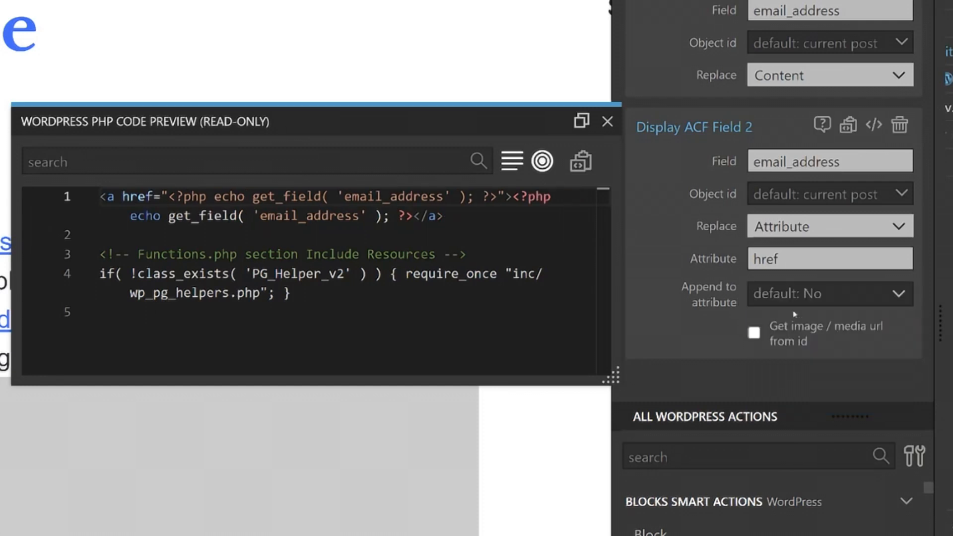
pyautogui.click(806, 297)
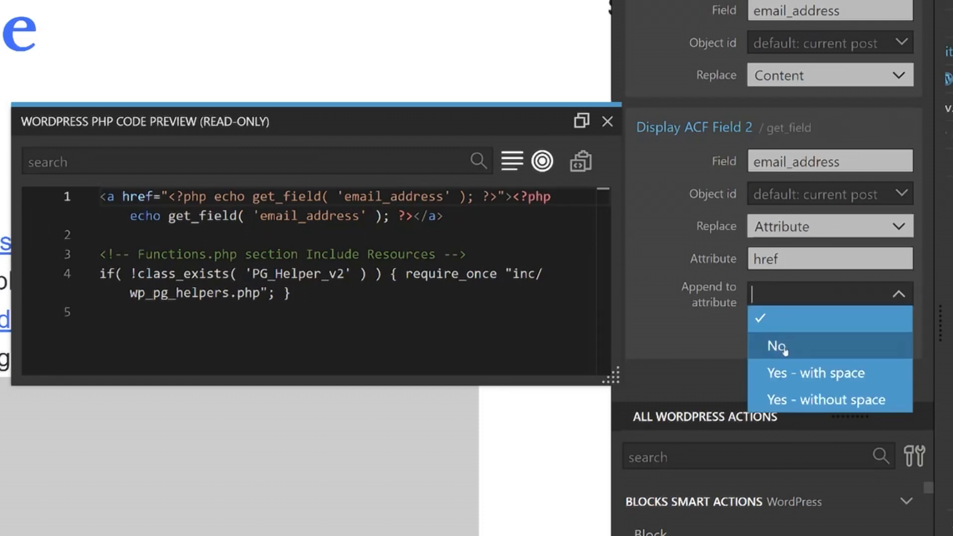
pyautogui.click(808, 396)
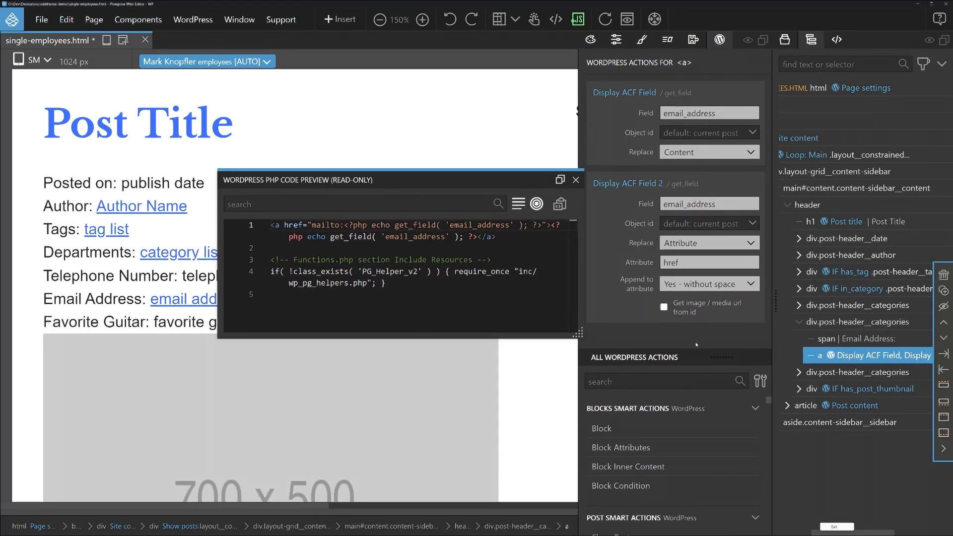
# Step: Save the template, reload the employee page in the browser and inspect the email address link
pyautogui.hotkey('ctrl', 's')
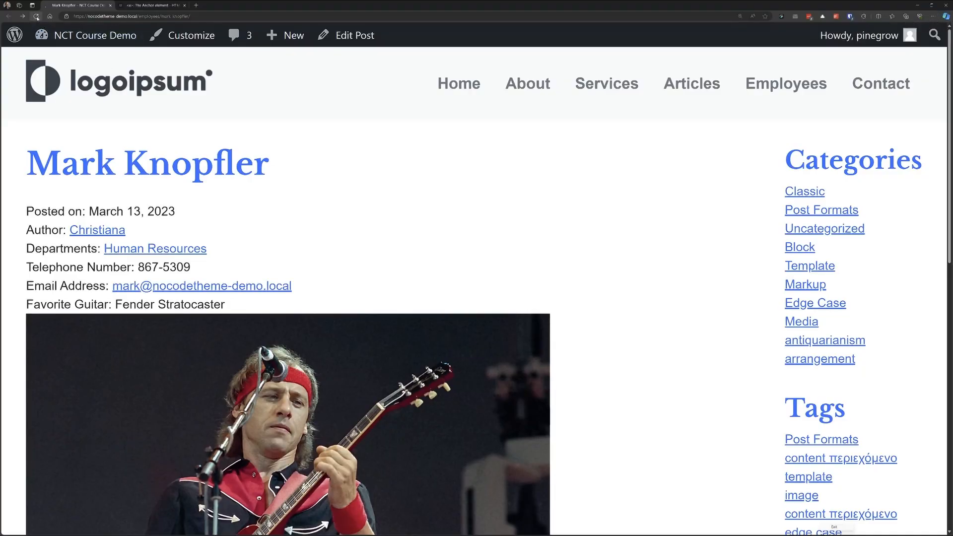
pyautogui.click(36, 16)
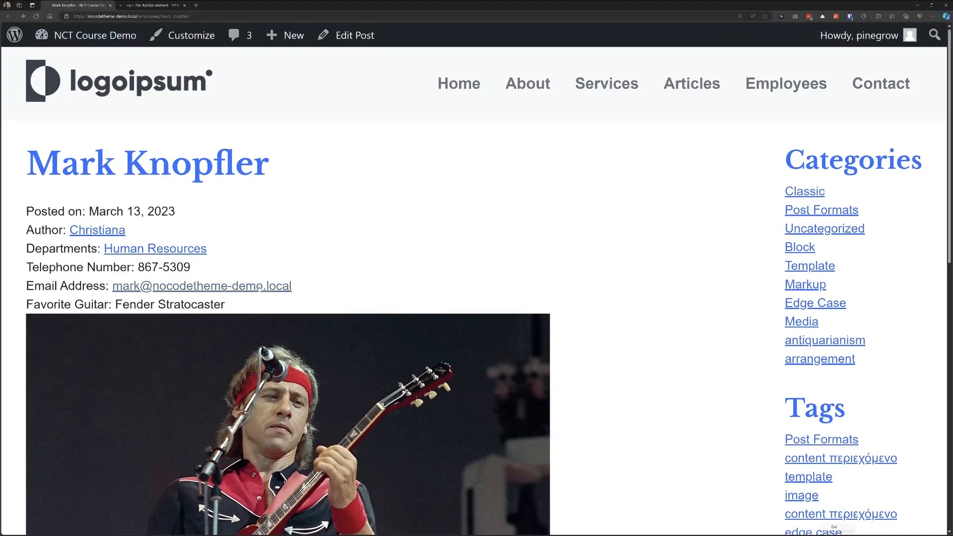
pyautogui.rightClick(259, 288)
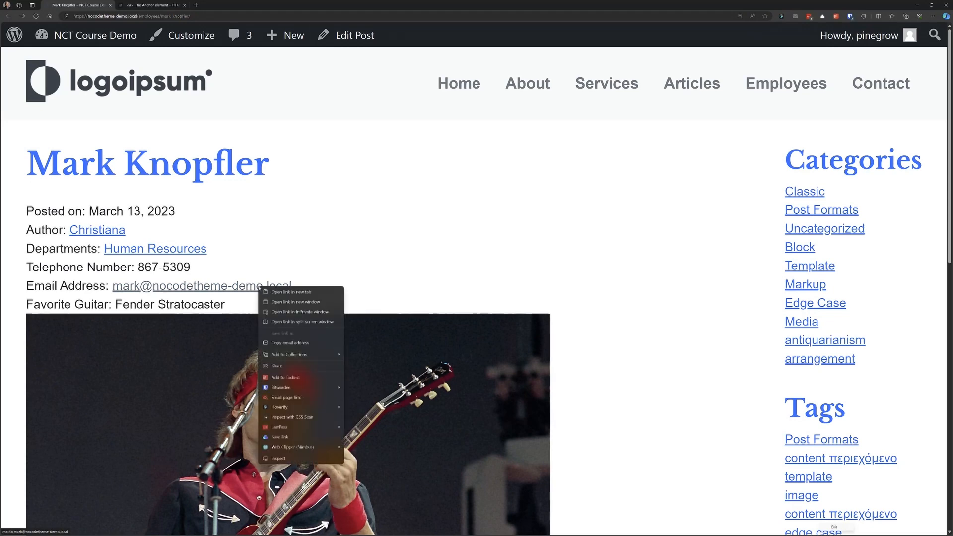
pyautogui.click(314, 459)
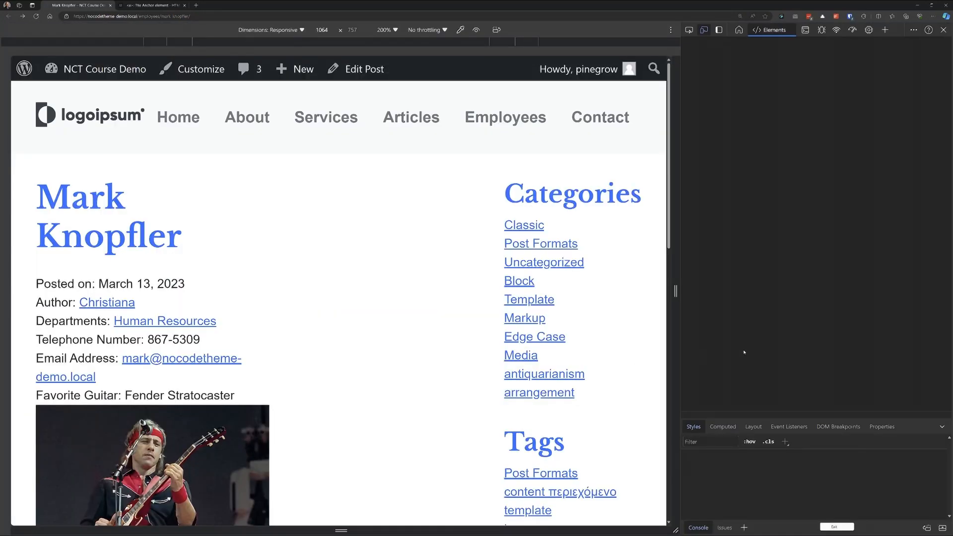